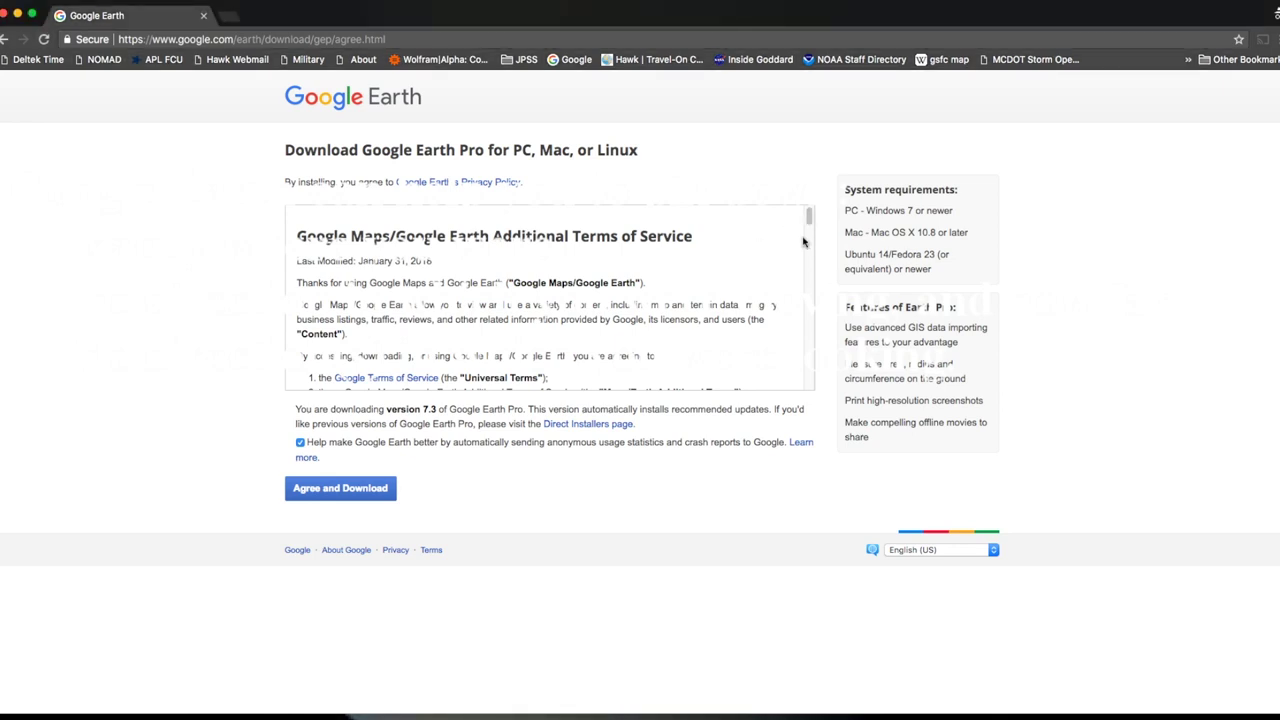
- Scroll through the Terms of Service and agree to download Google Earth Pro
{"action": "left_click_drag", "start_coordinate": [810, 218], "coordinate": [808, 379]}
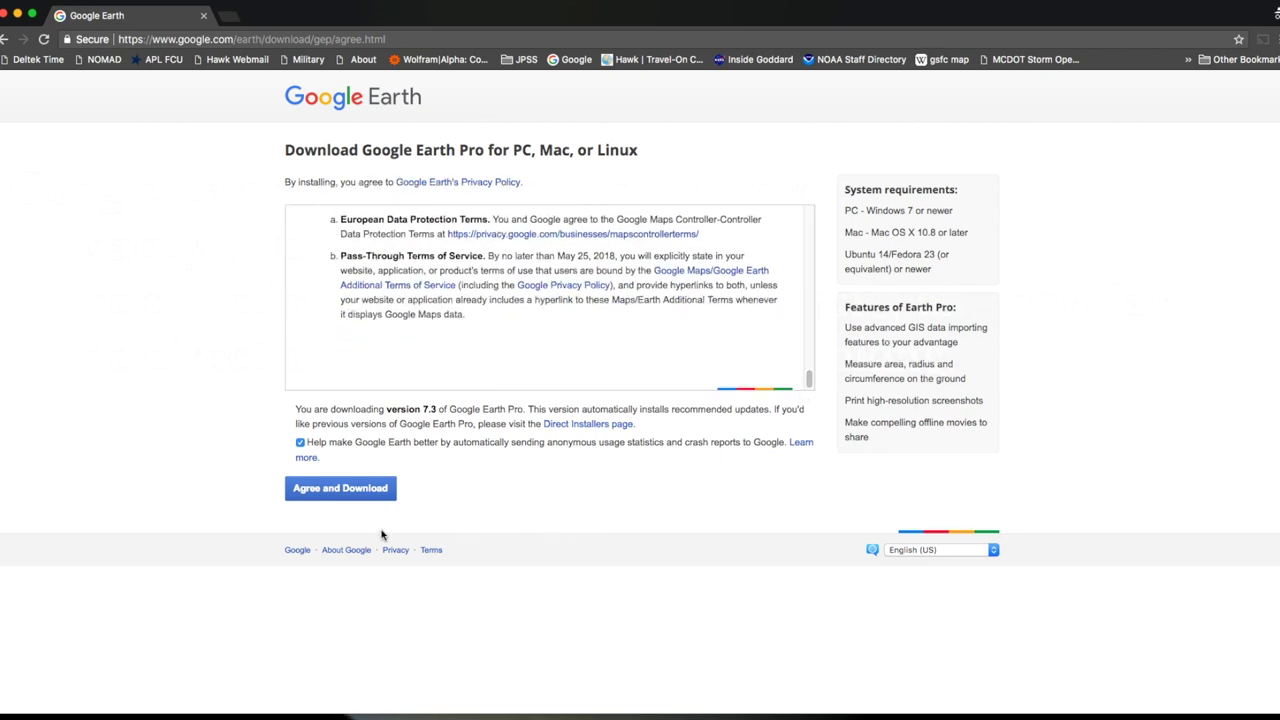
{"action": "left_click", "coordinate": [358, 487]}
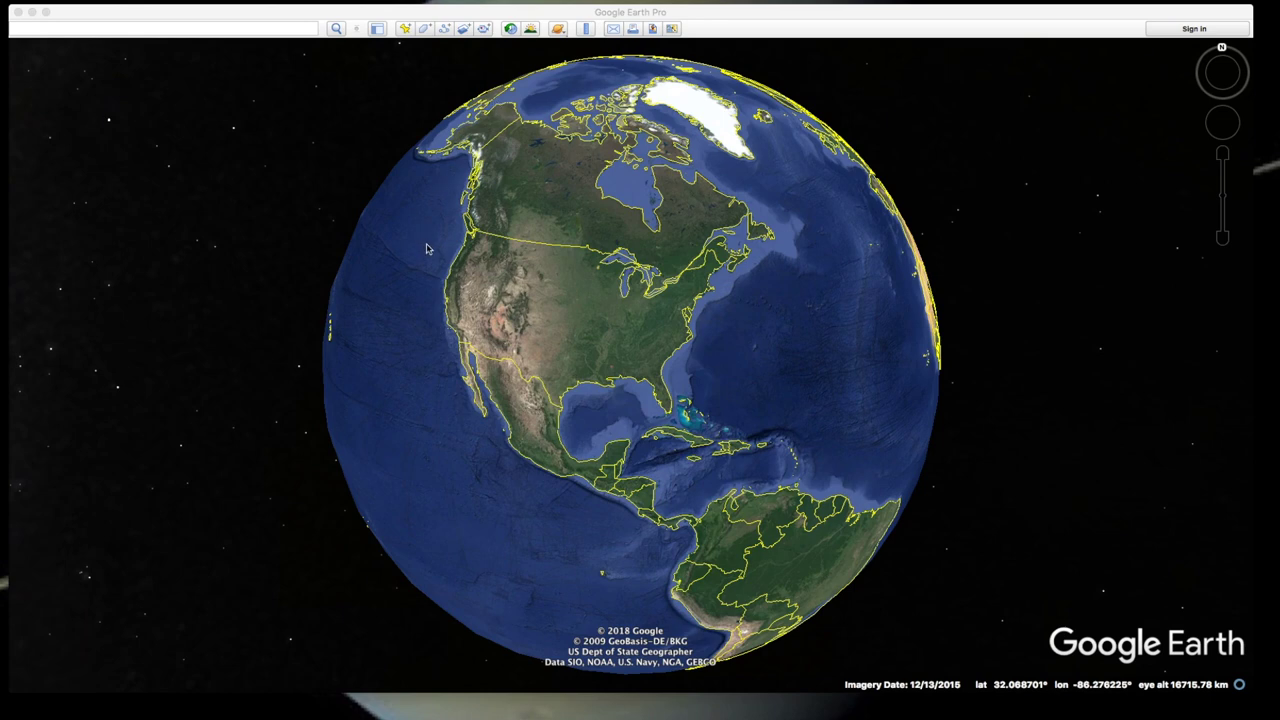
- Place the cursor in the Google Earth Pro Search box
{"action": "left_click", "coordinate": [46, 30]}
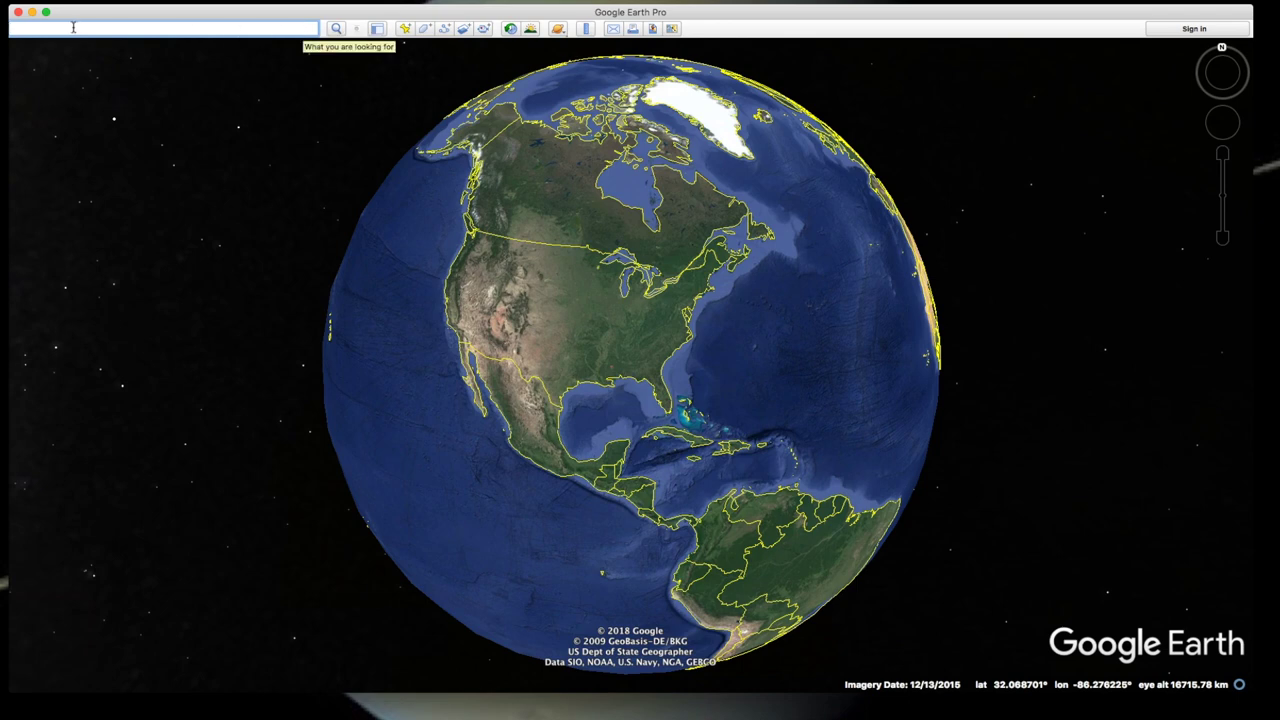
- Search for Taylorsville, MD, then turn the globe clockwise and tilt it south and back north
{"action": "type", "text": "Taylorsville, MD"}
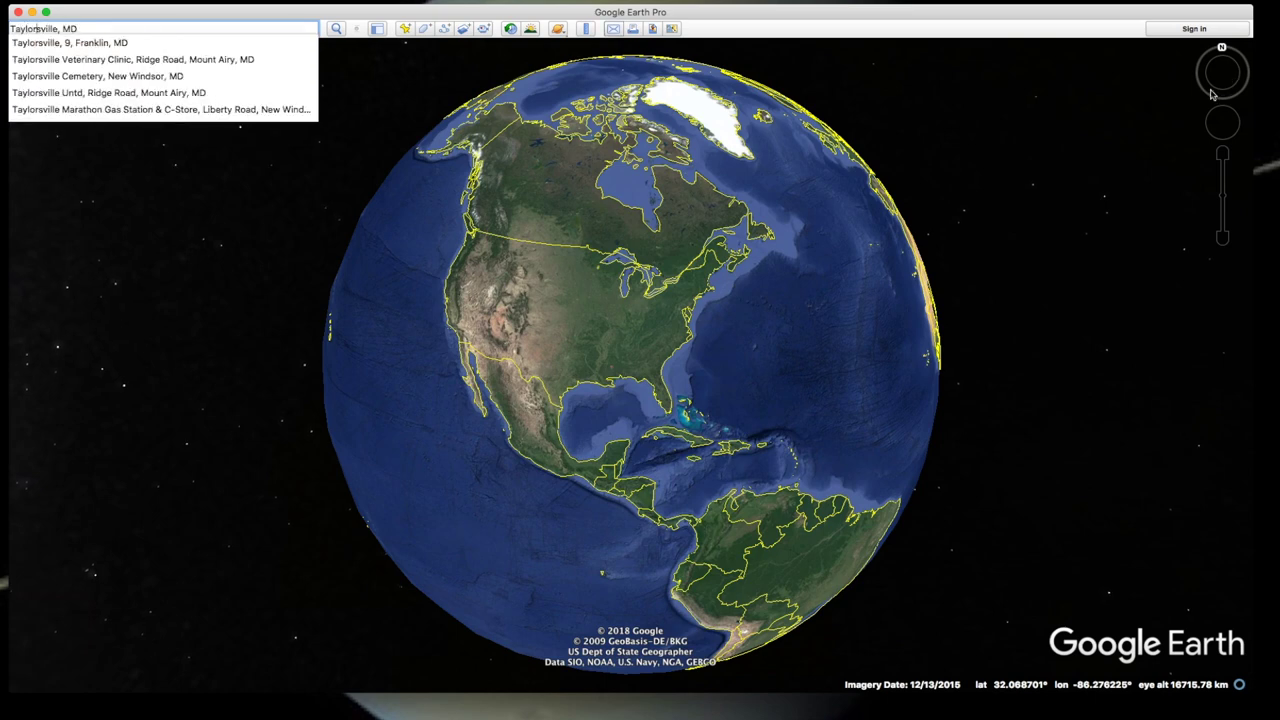
{"action": "key", "text": "Return"}
{"action": "mouse_move", "coordinate": [1219, 85]}
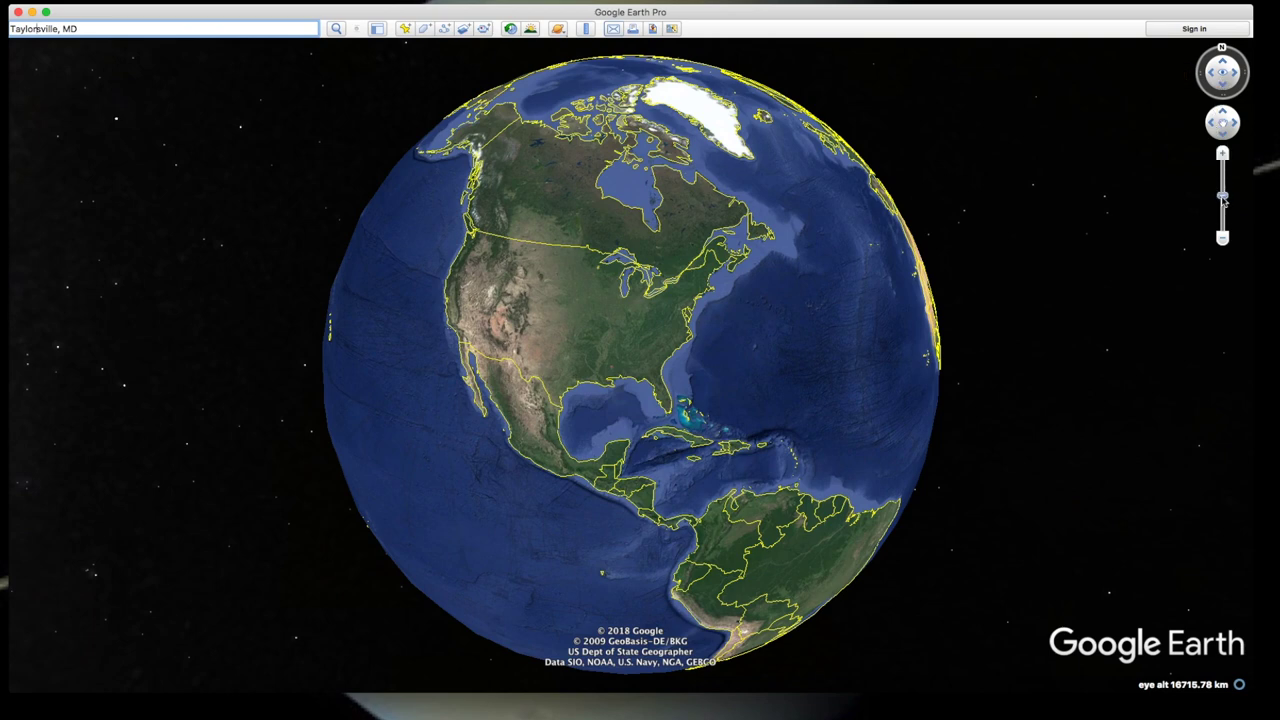
{"action": "mouse_move", "coordinate": [1210, 72]}
{"action": "left_mouse_down"}
{"action": "mouse_move", "coordinate": [1228, 63]}
{"action": "mouse_move", "coordinate": [1224, 88]}
{"action": "left_mouse_up"}
{"action": "left_click", "coordinate": [1223, 88]}
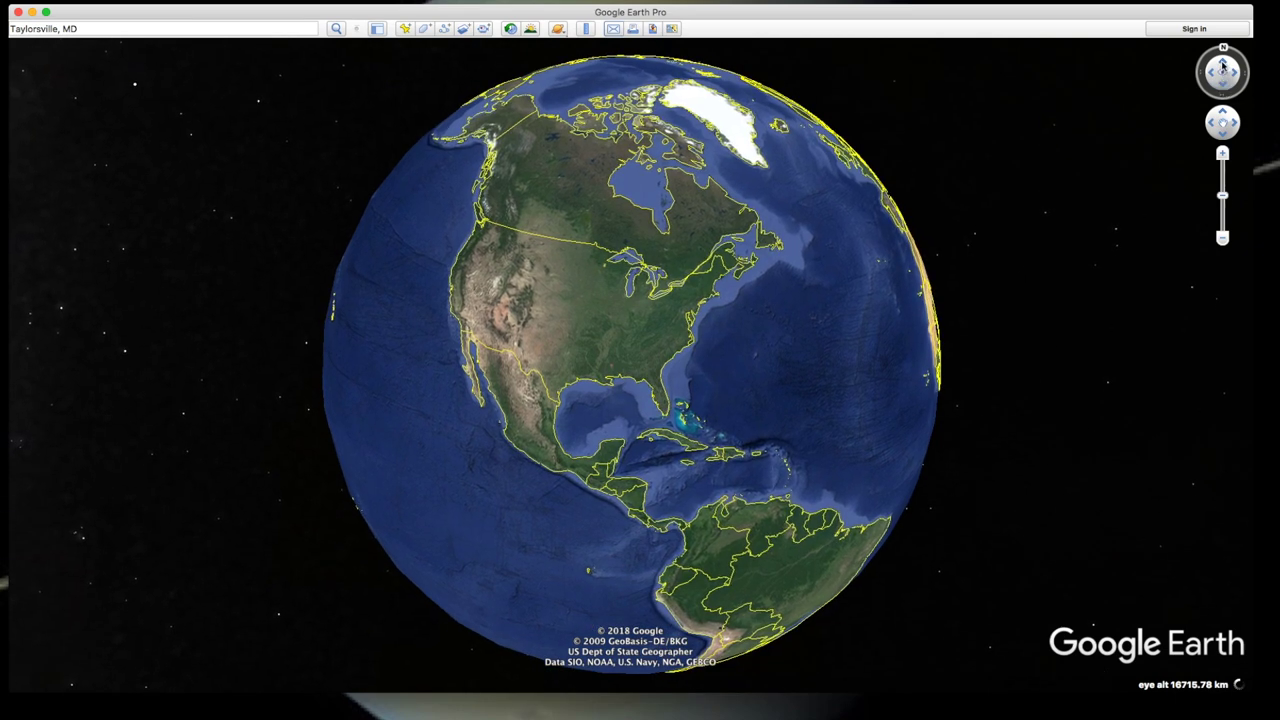
{"action": "left_click", "coordinate": [1222, 63]}
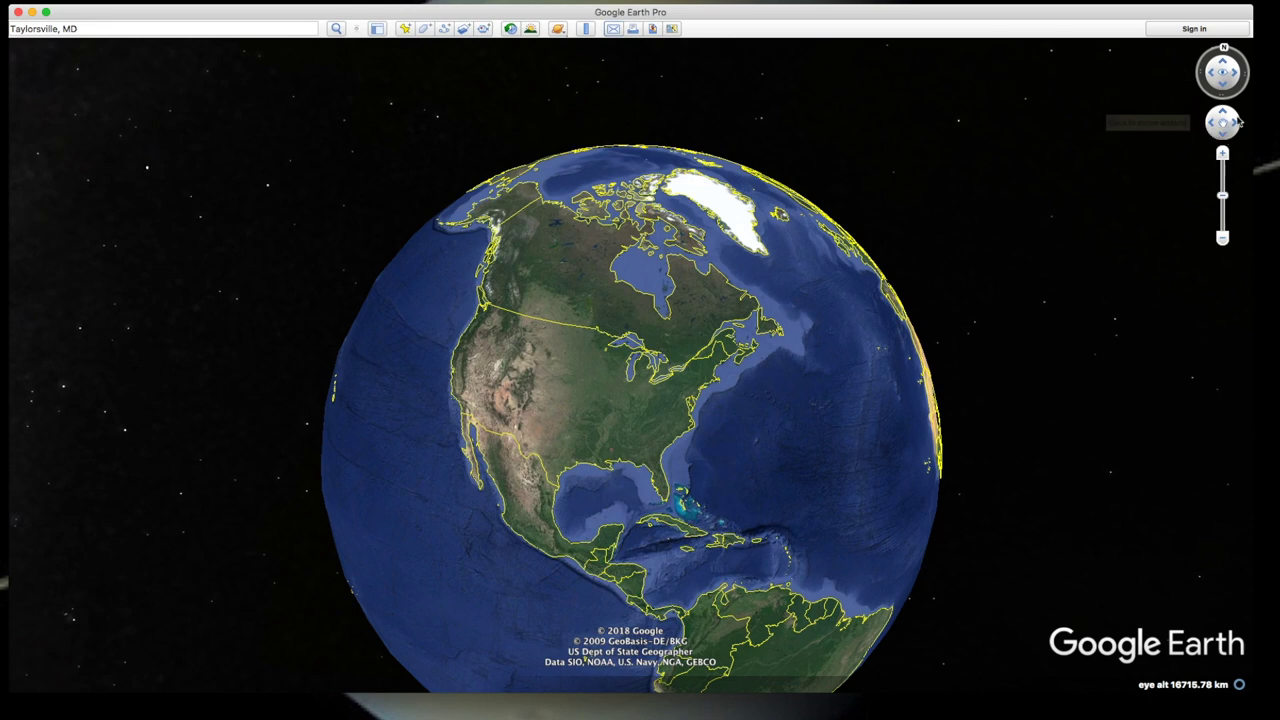
- Spin the globe westward toward the Pacific, then zoom in and back out
{"action": "mouse_move", "coordinate": [1208, 122]}
{"action": "left_mouse_down"}
{"action": "mouse_move", "coordinate": [1232, 122]}
{"action": "mouse_move", "coordinate": [1219, 117]}
{"action": "left_mouse_up"}
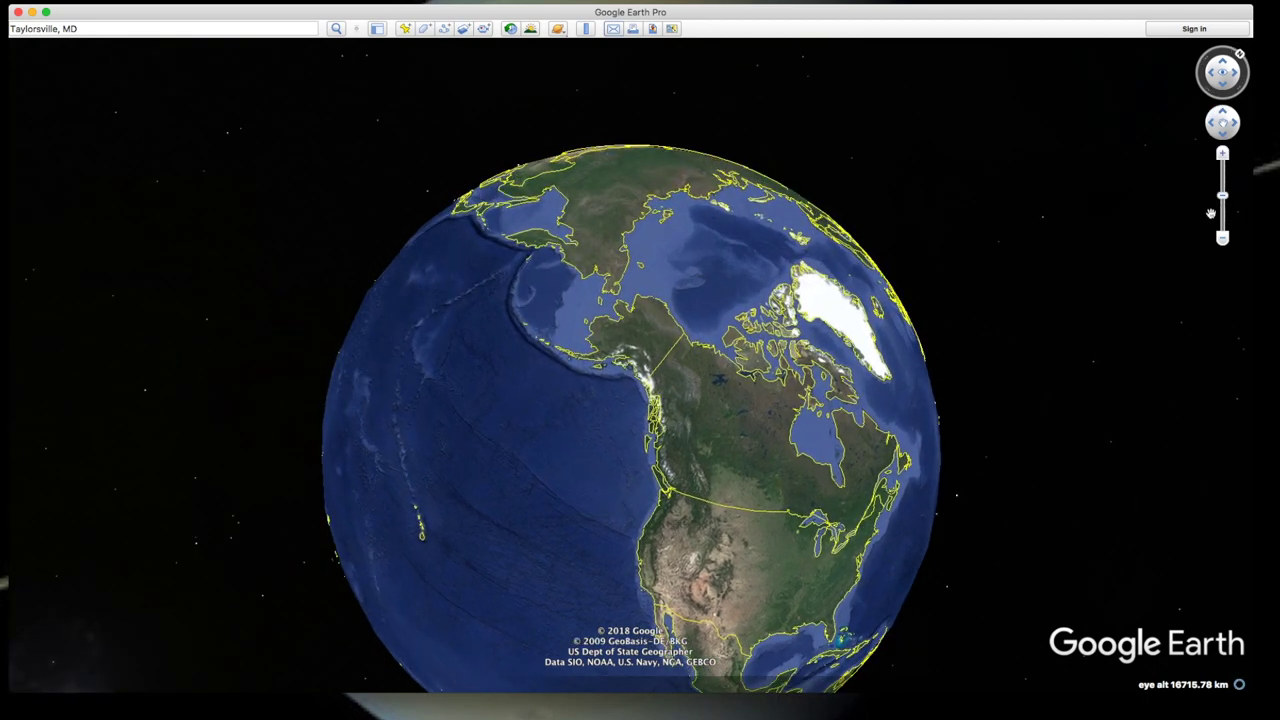
{"action": "left_click", "coordinate": [1222, 155]}
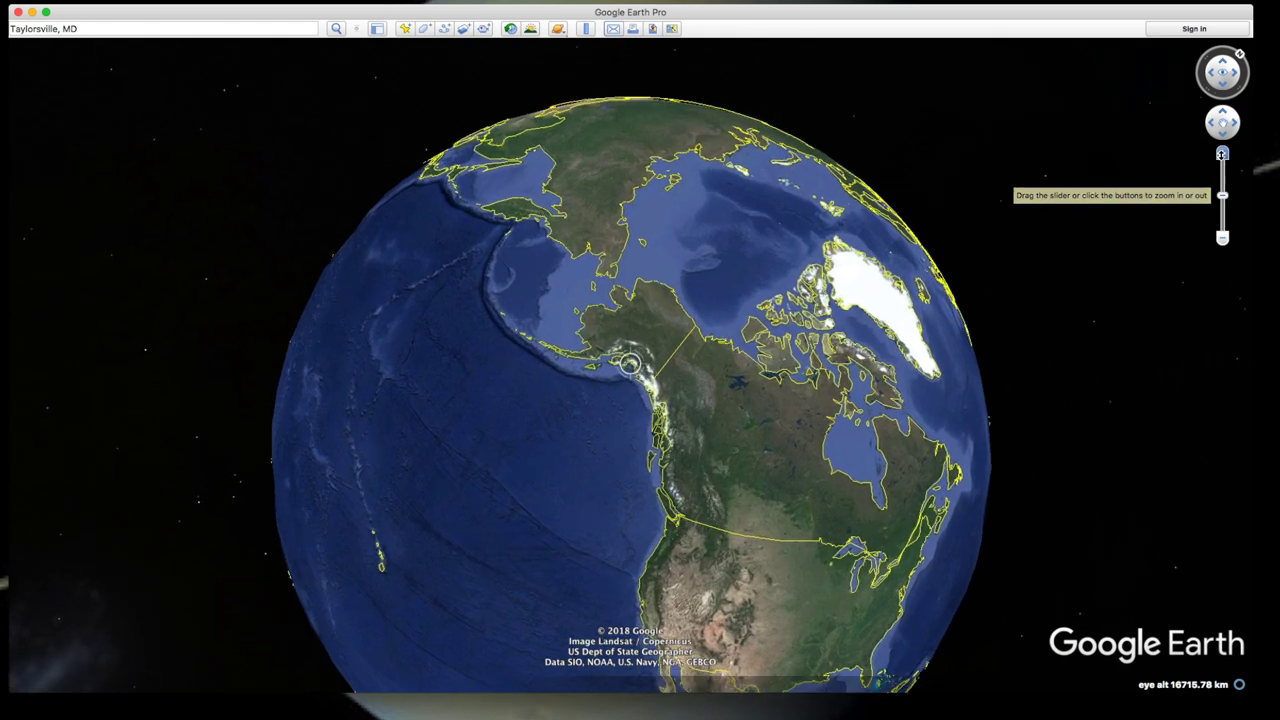
{"action": "left_click", "coordinate": [1222, 237]}
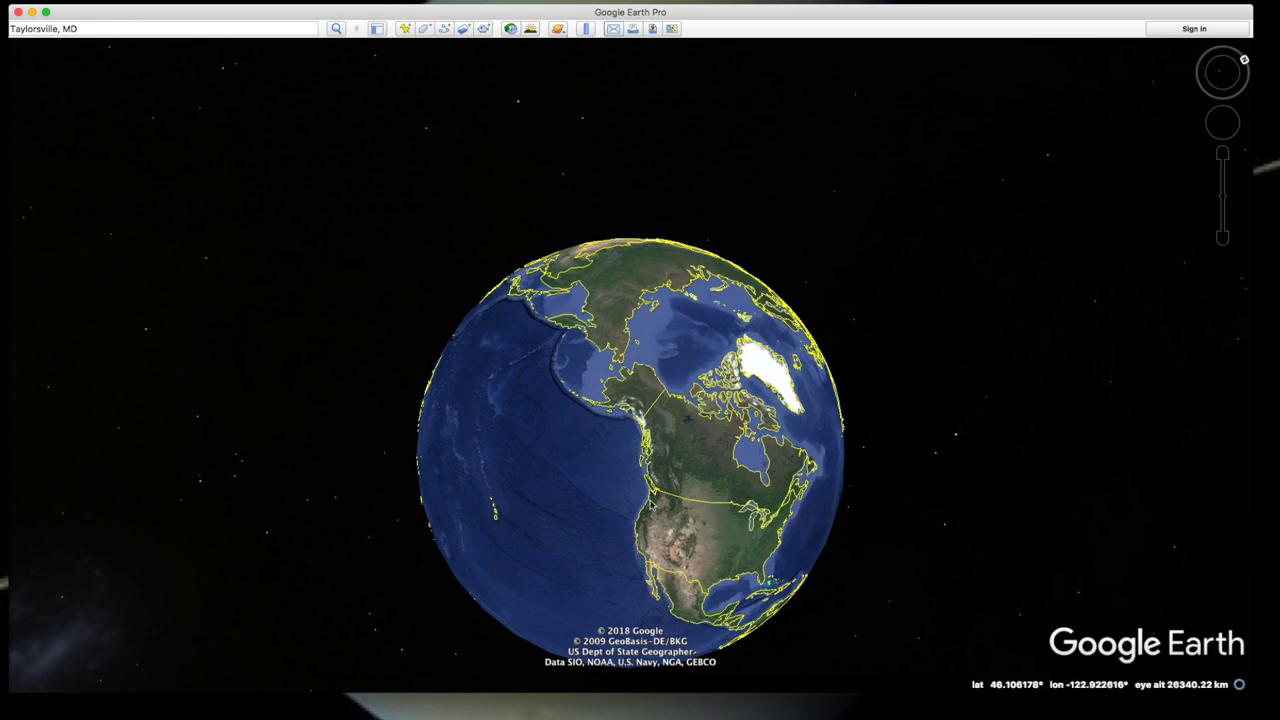
- Fly to Taylorsville, MD and zoom in to the lost sight placemark on Route 26
{"action": "left_click", "coordinate": [87, 28]}
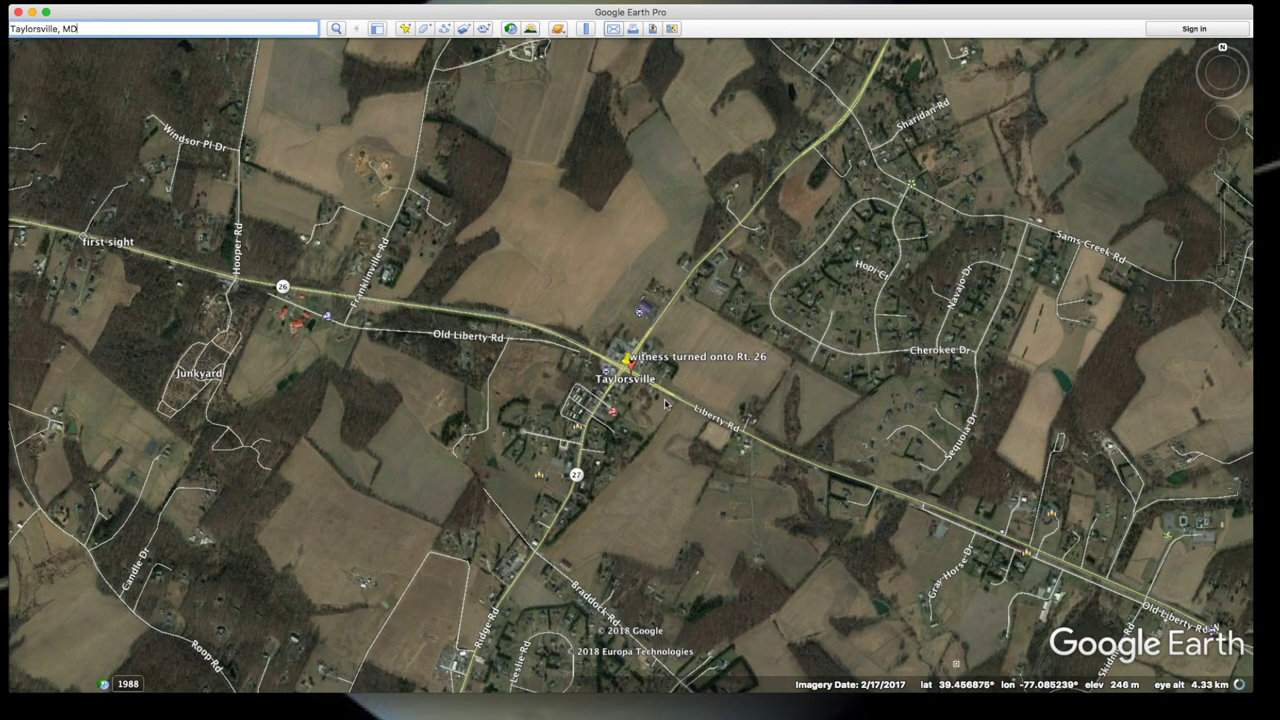
{"action": "scroll", "coordinate": [647, 395], "scroll_direction": "up", "scroll_amount": 5}
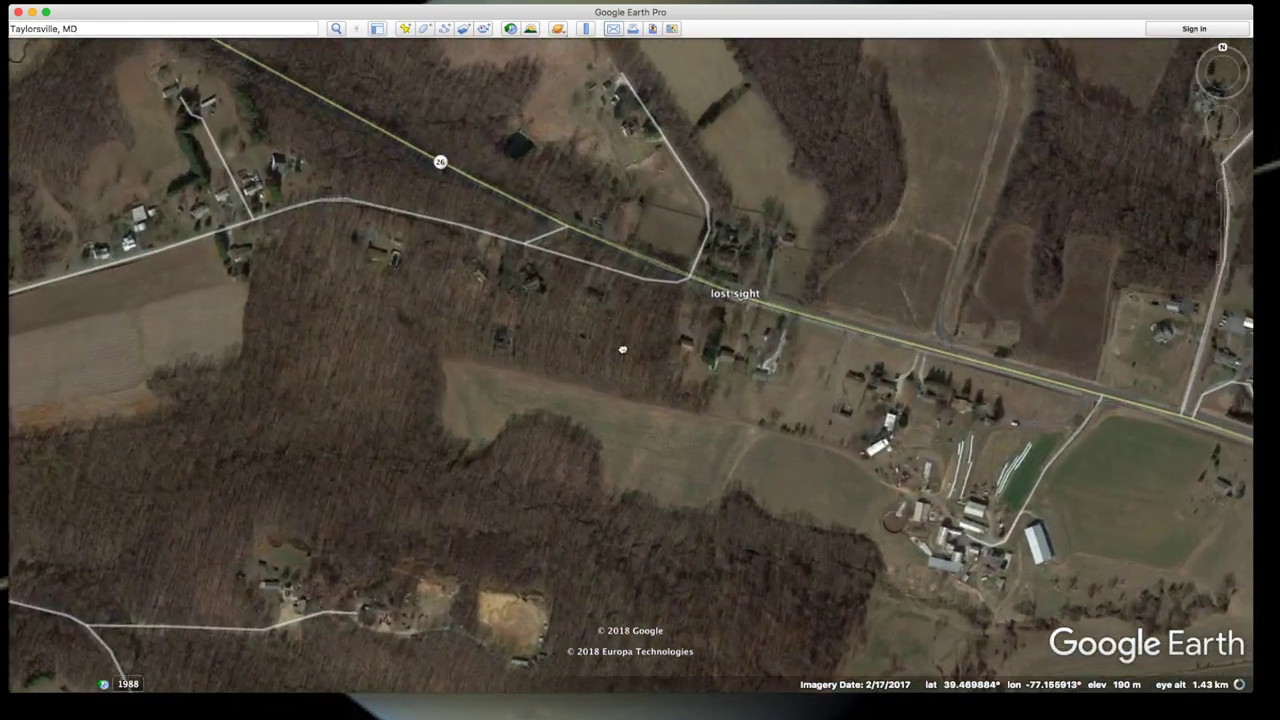
- Pan and zoom to centre lost sight, then drop Pegman onto Liberty Rd for Street View
{"action": "left_click_drag", "start_coordinate": [622, 349], "coordinate": [480, 379]}
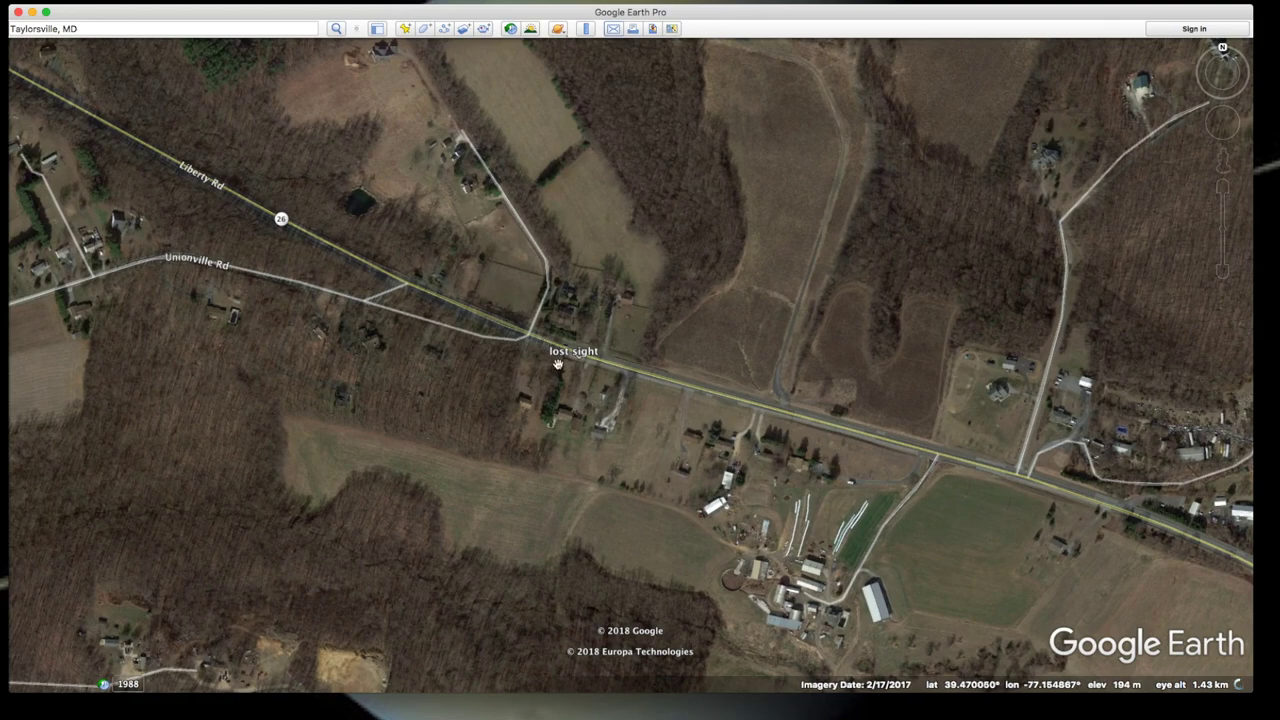
{"action": "scroll", "coordinate": [555, 358], "scroll_direction": "up", "scroll_amount": 3}
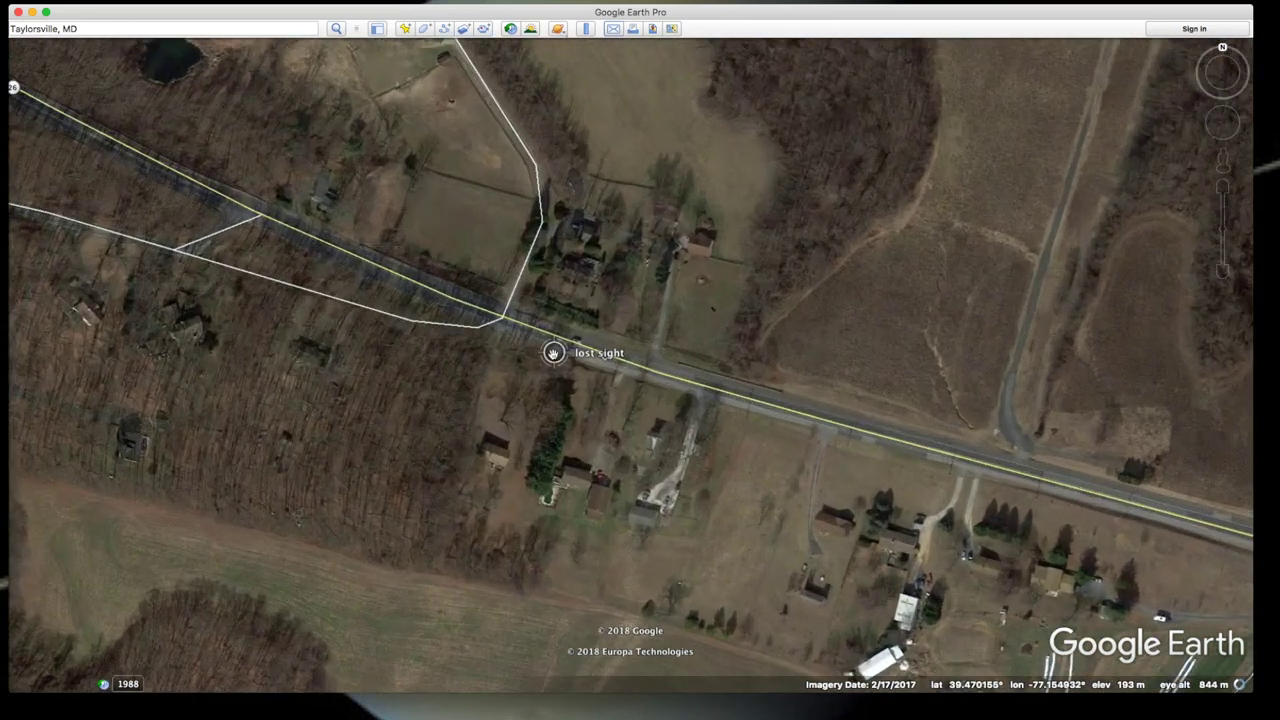
{"action": "scroll", "coordinate": [553, 353], "scroll_direction": "up", "scroll_amount": 2}
{"action": "left_click_drag", "start_coordinate": [507, 304], "coordinate": [455, 376]}
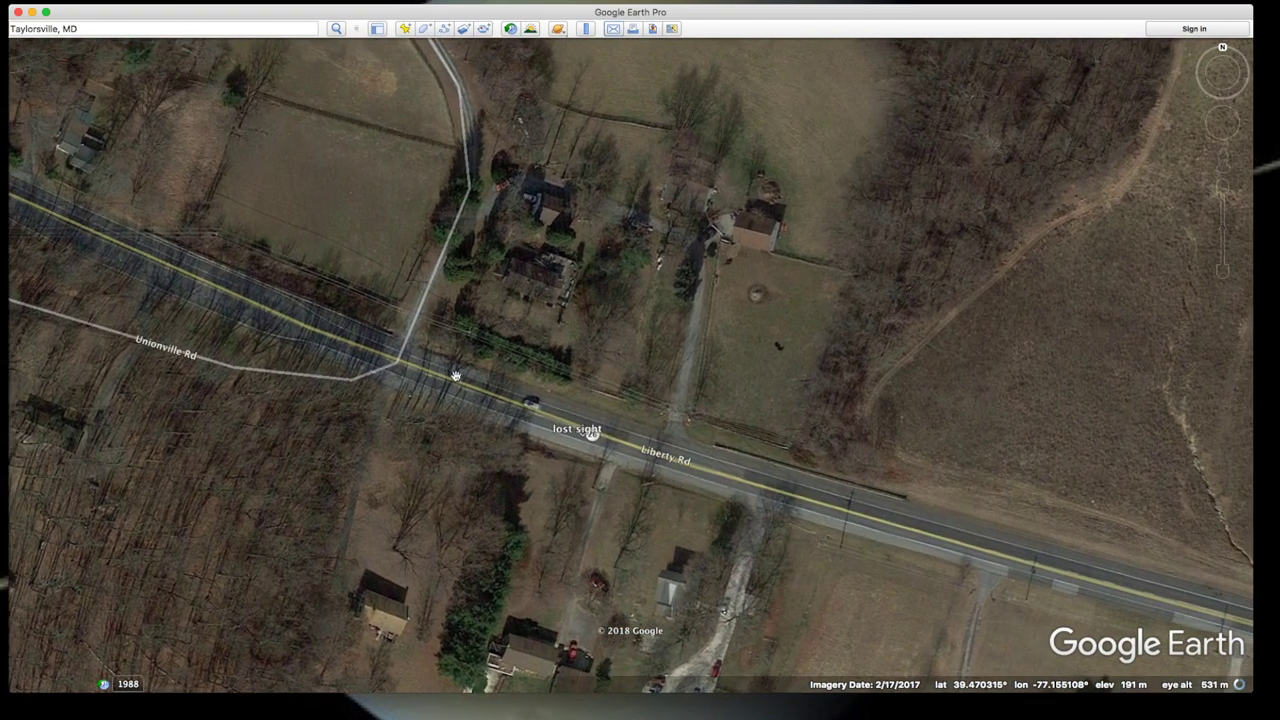
{"action": "mouse_move", "coordinate": [1202, 162]}
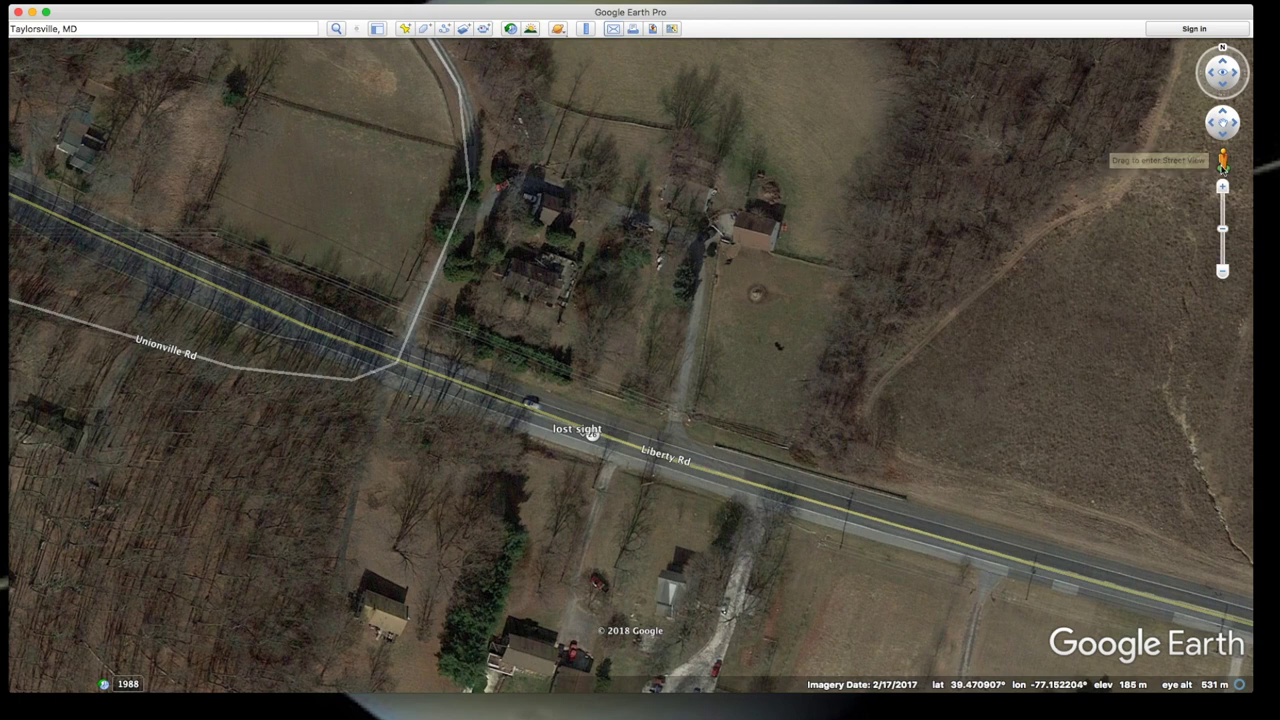
{"action": "left_click_drag", "start_coordinate": [1222, 165], "coordinate": [419, 370]}
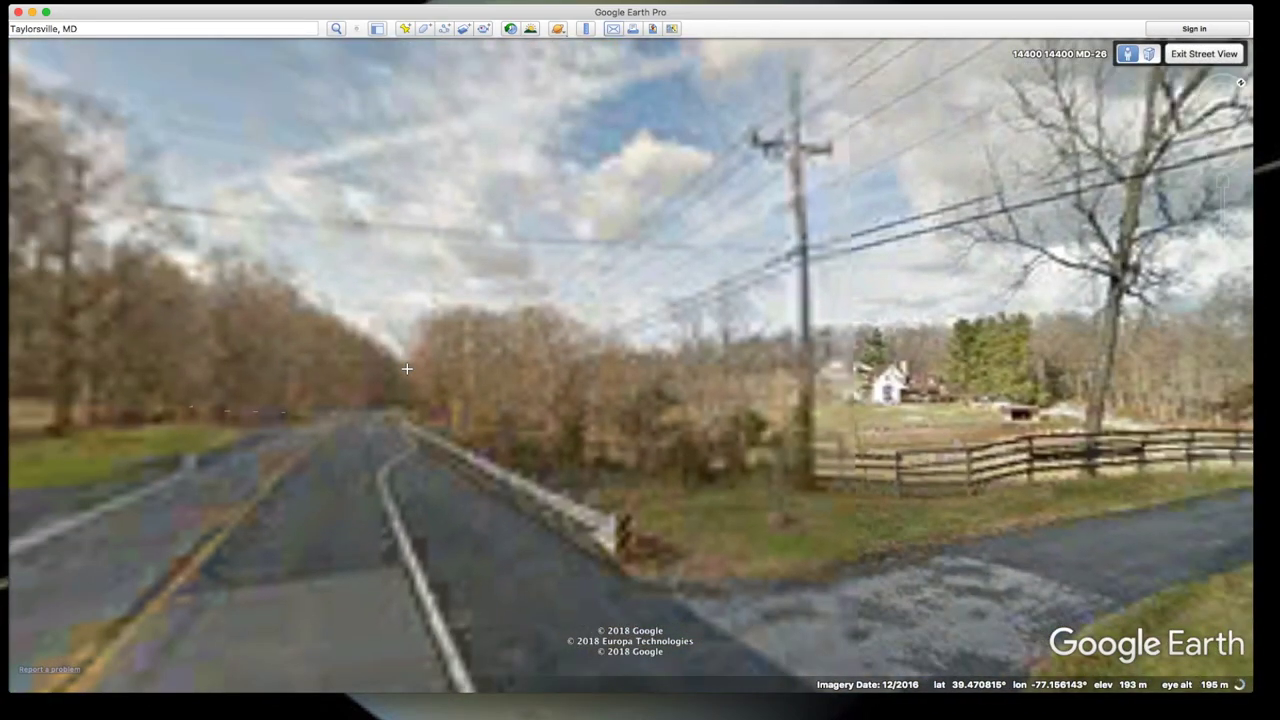
- Advance three times along MD-26 toward the driveway and house, then exit Street View
{"action": "double_click", "coordinate": [407, 369]}
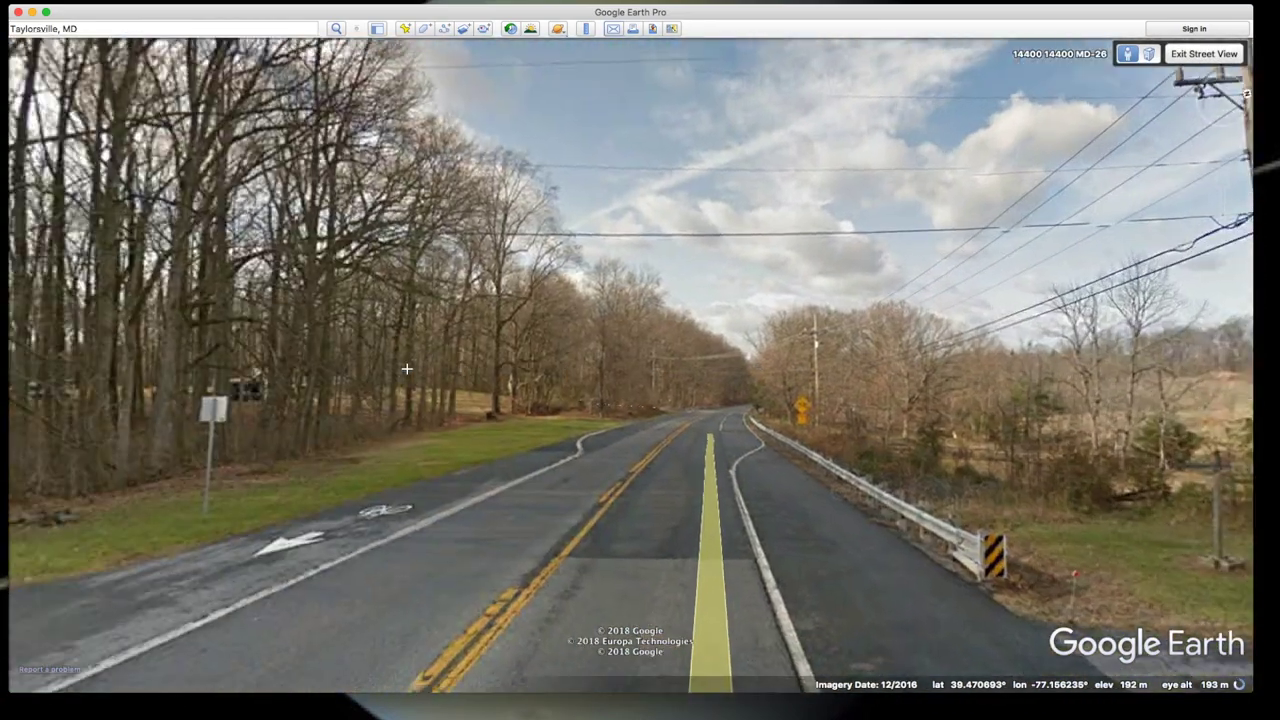
{"action": "double_click", "coordinate": [407, 369]}
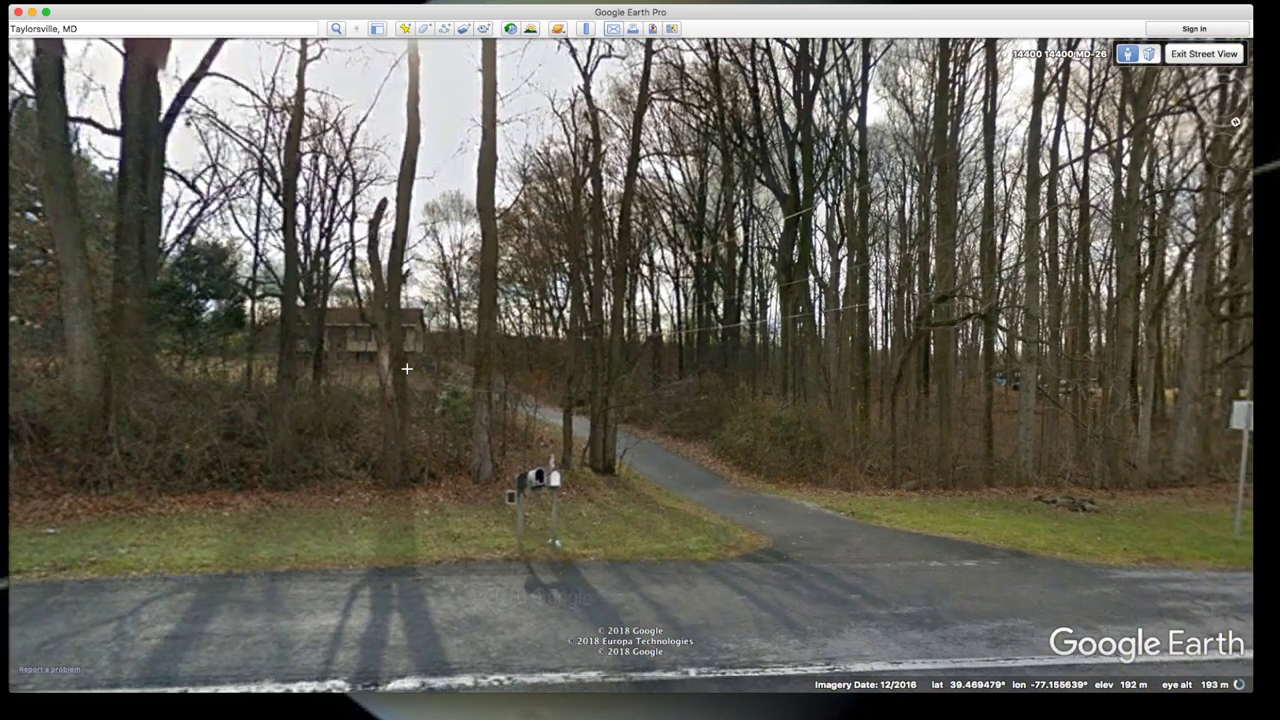
{"action": "double_click", "coordinate": [407, 369]}
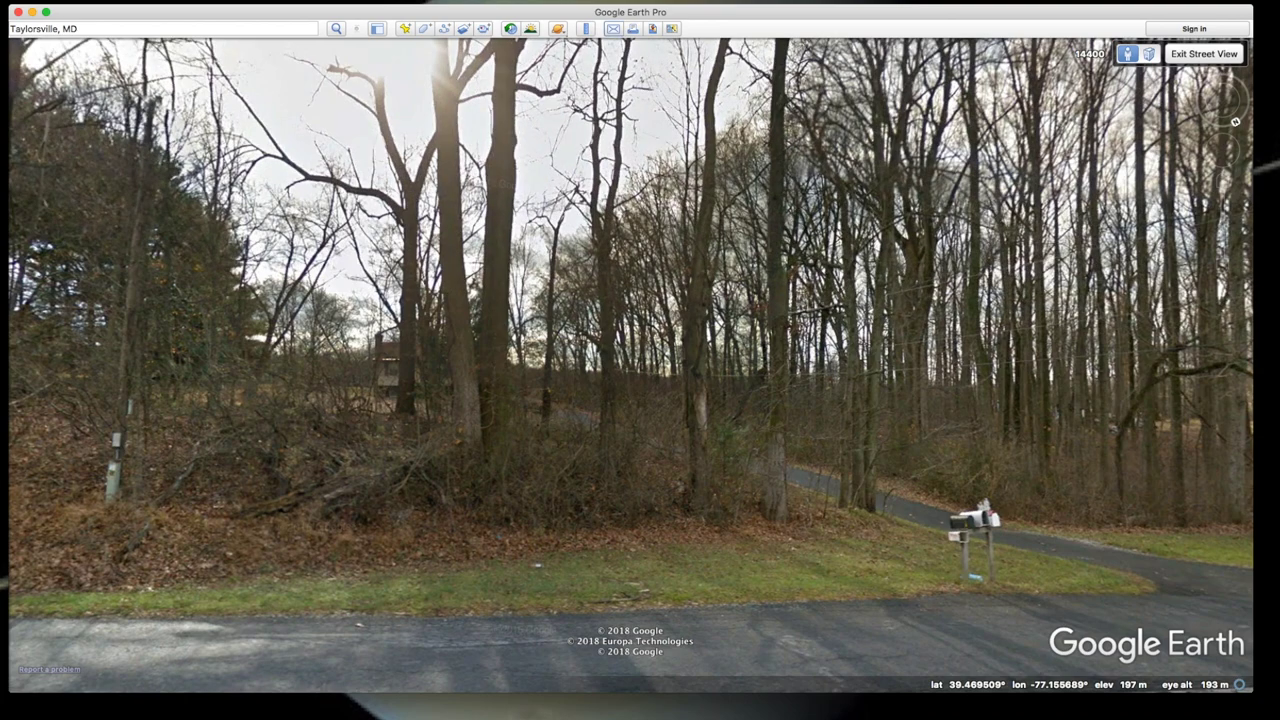
{"action": "left_click", "coordinate": [1204, 54]}
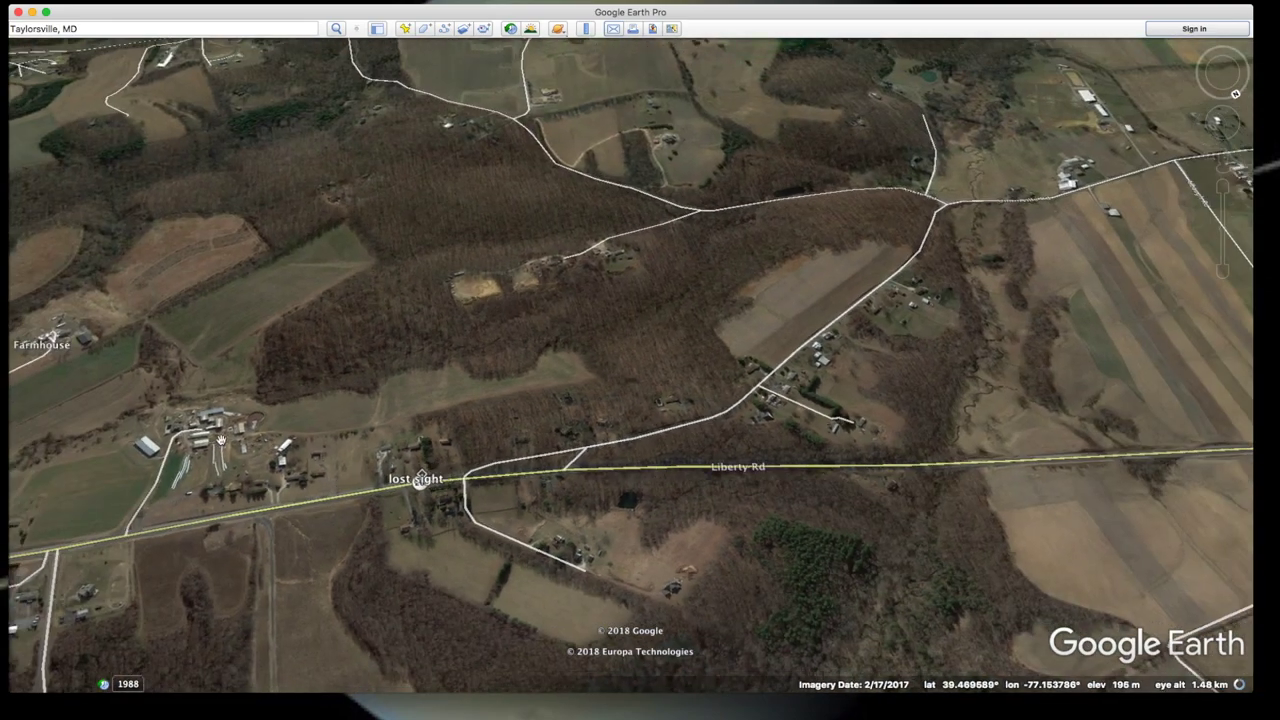
- Pan to the farm west of lost sight and drop into Street View on Liberty Rd
{"action": "left_click_drag", "start_coordinate": [221, 440], "coordinate": [565, 420]}
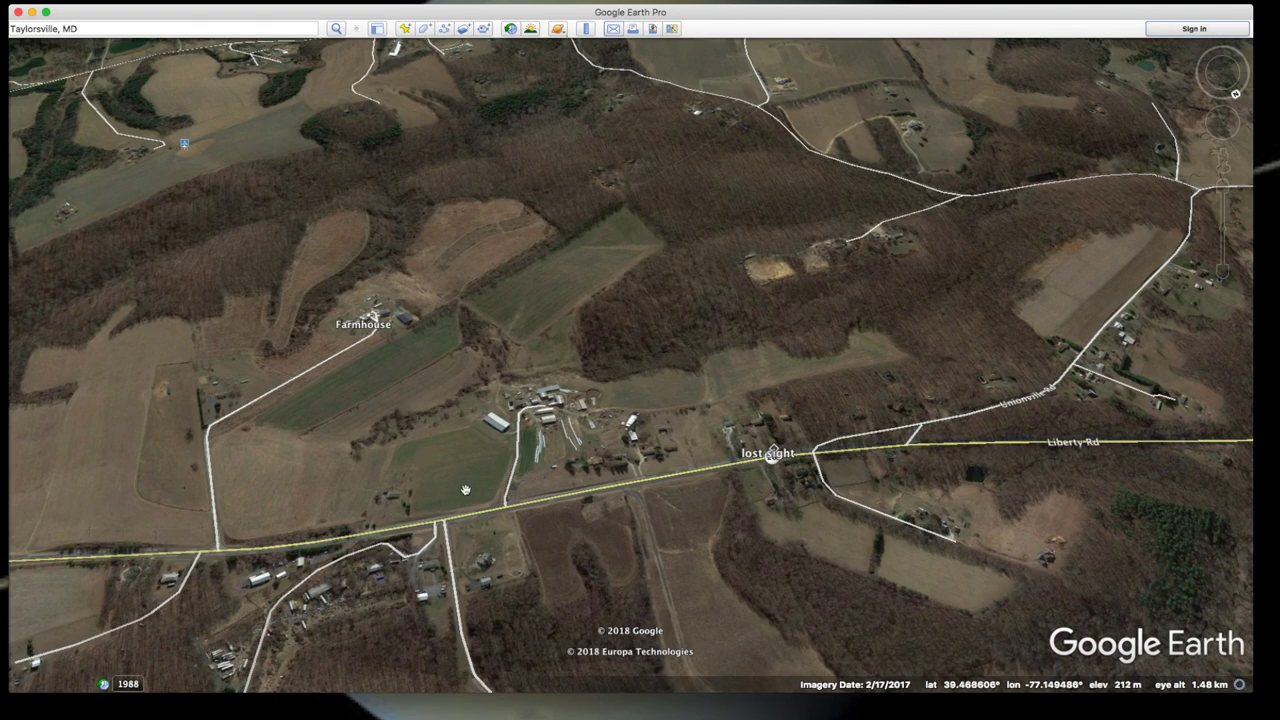
{"action": "scroll", "coordinate": [471, 489], "scroll_direction": "down", "scroll_amount": 3}
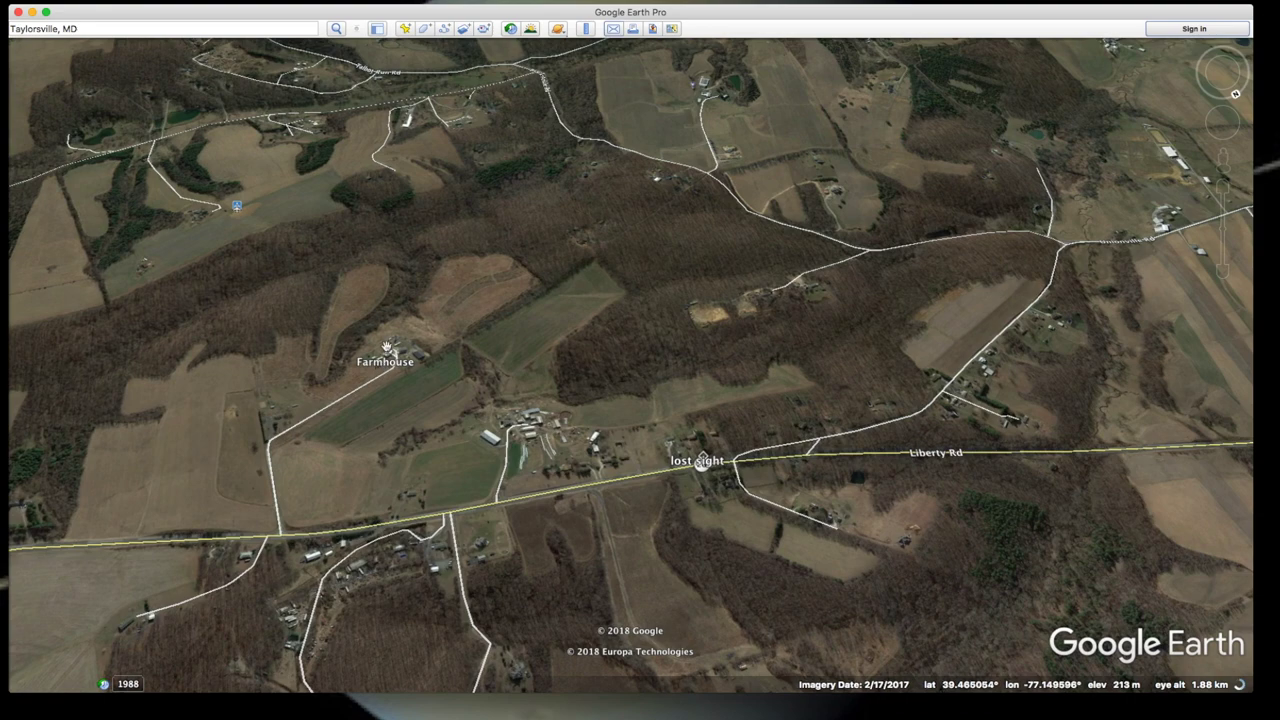
{"action": "scroll", "coordinate": [463, 433], "scroll_direction": "up", "scroll_amount": 5}
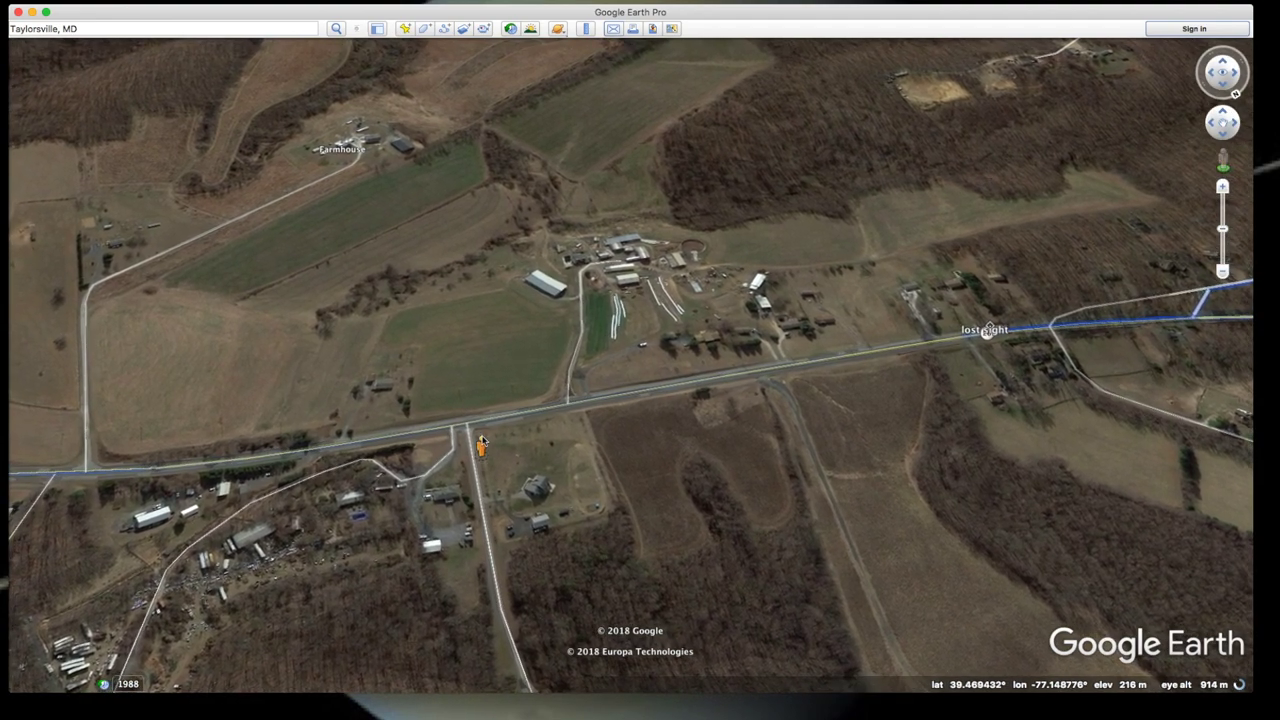
{"action": "left_click_drag", "start_coordinate": [504, 412], "coordinate": [505, 412]}
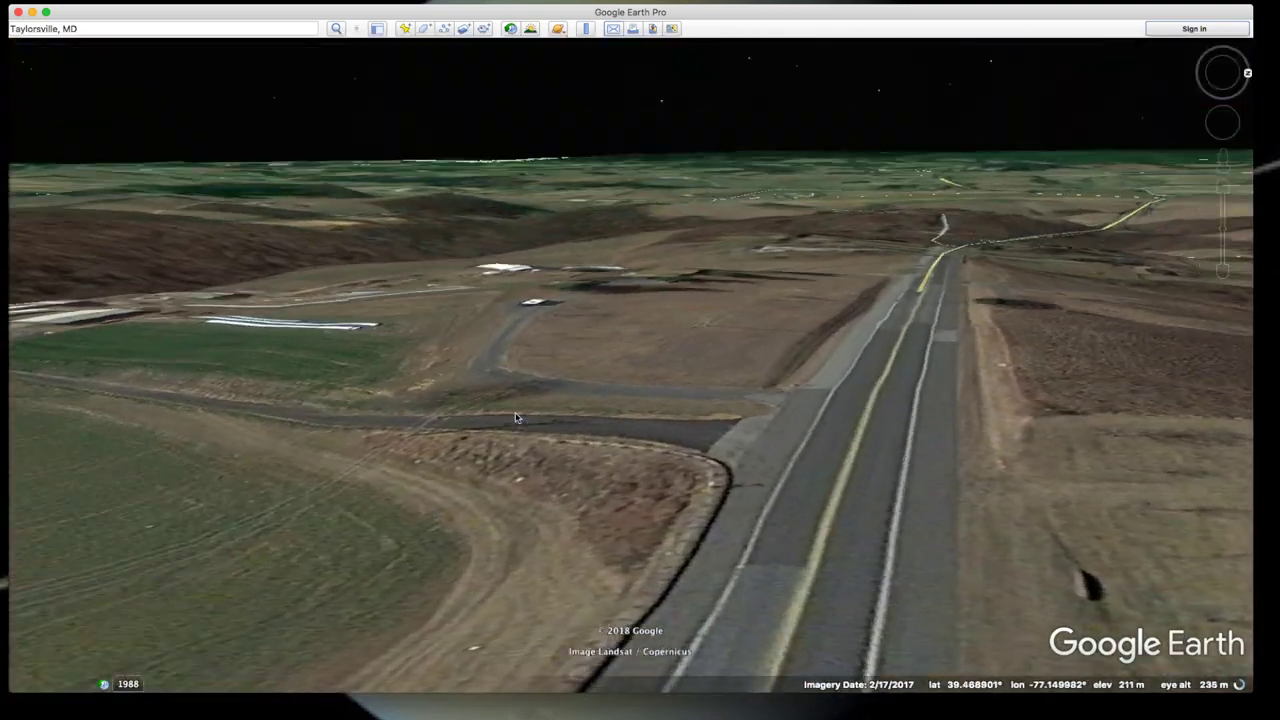
- Look left and right over the farm field and buildings, then exit Street View and zoom out
{"action": "key", "text": "Left"}
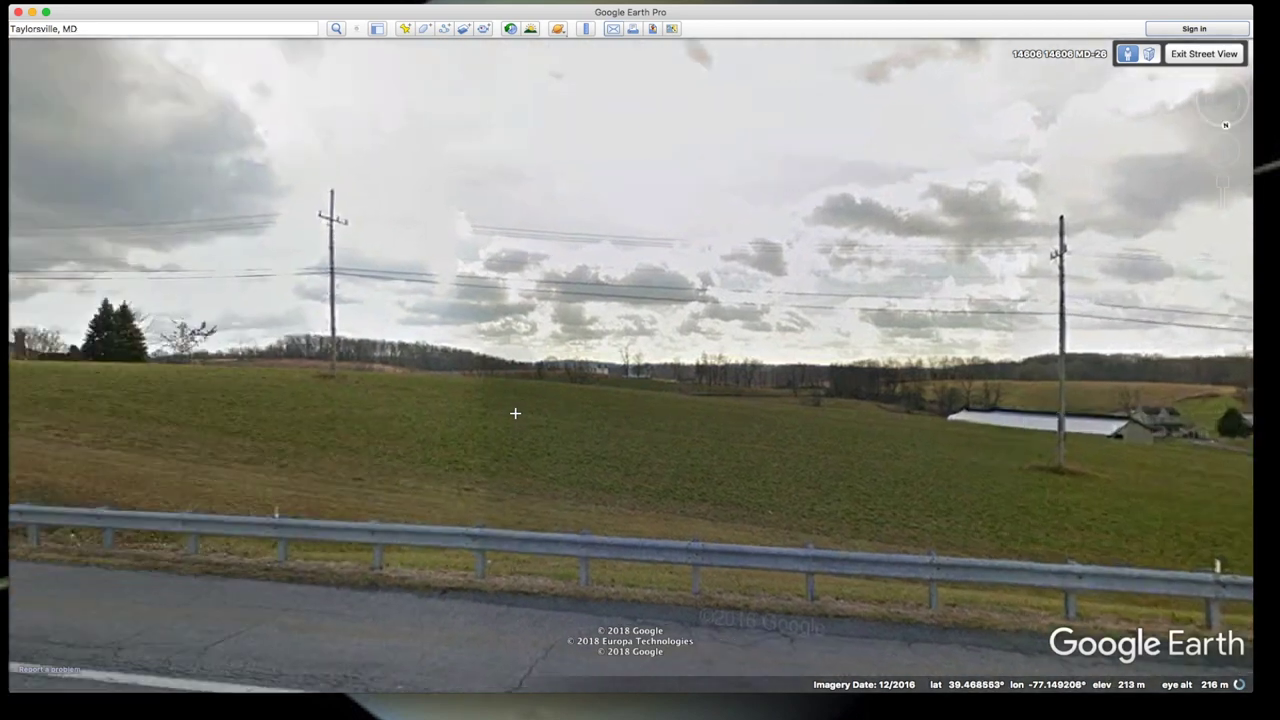
{"action": "key", "text": "Right"}
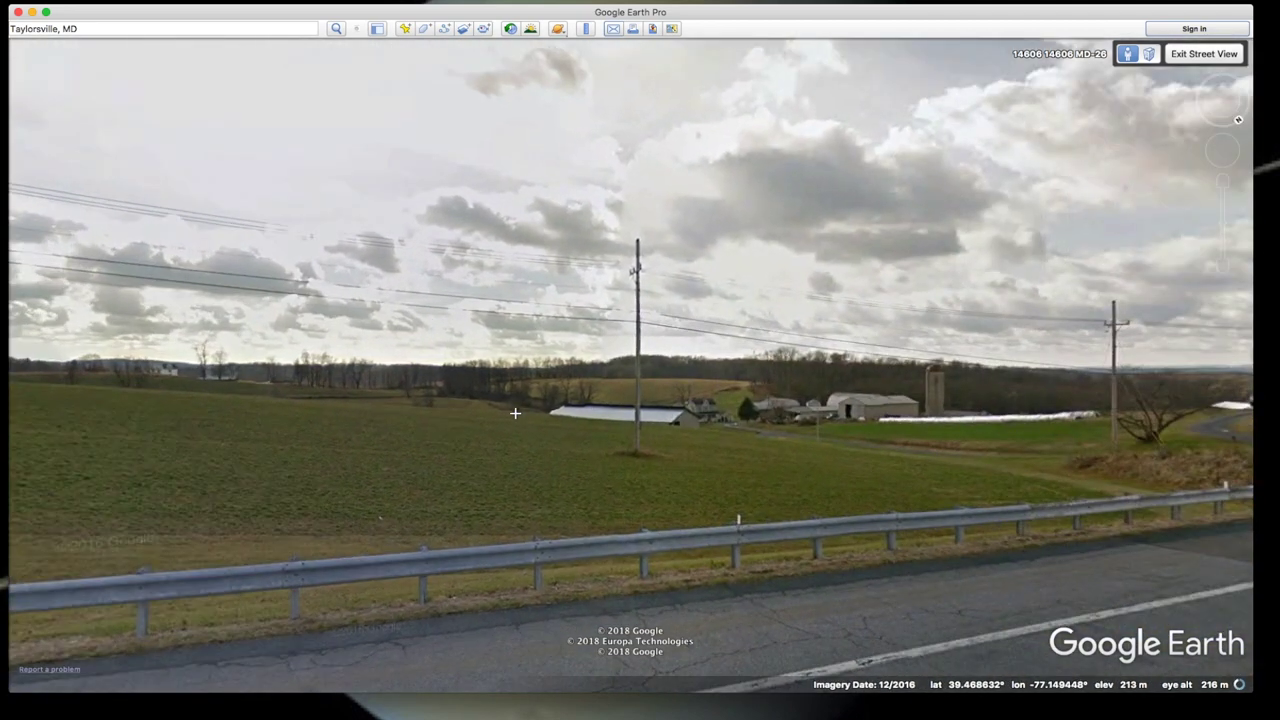
{"action": "key", "text": "Left"}
{"action": "key", "text": "Right"}
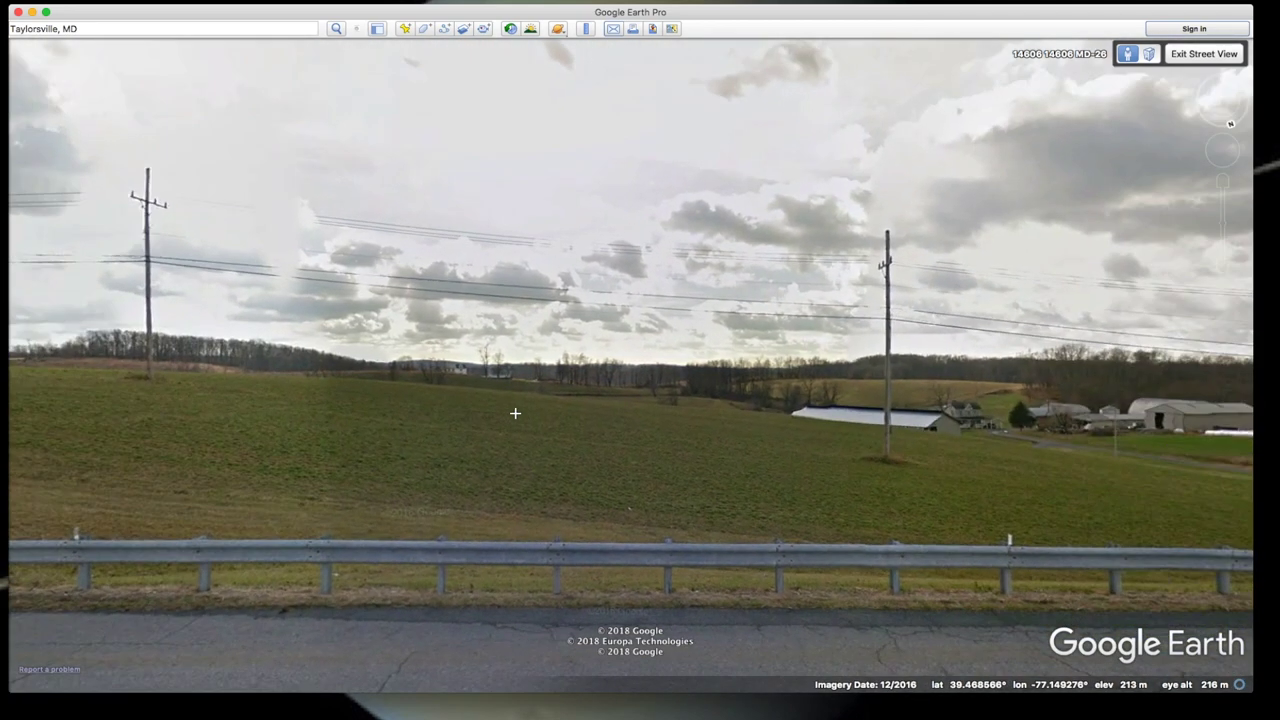
{"action": "left_click", "coordinate": [1204, 53]}
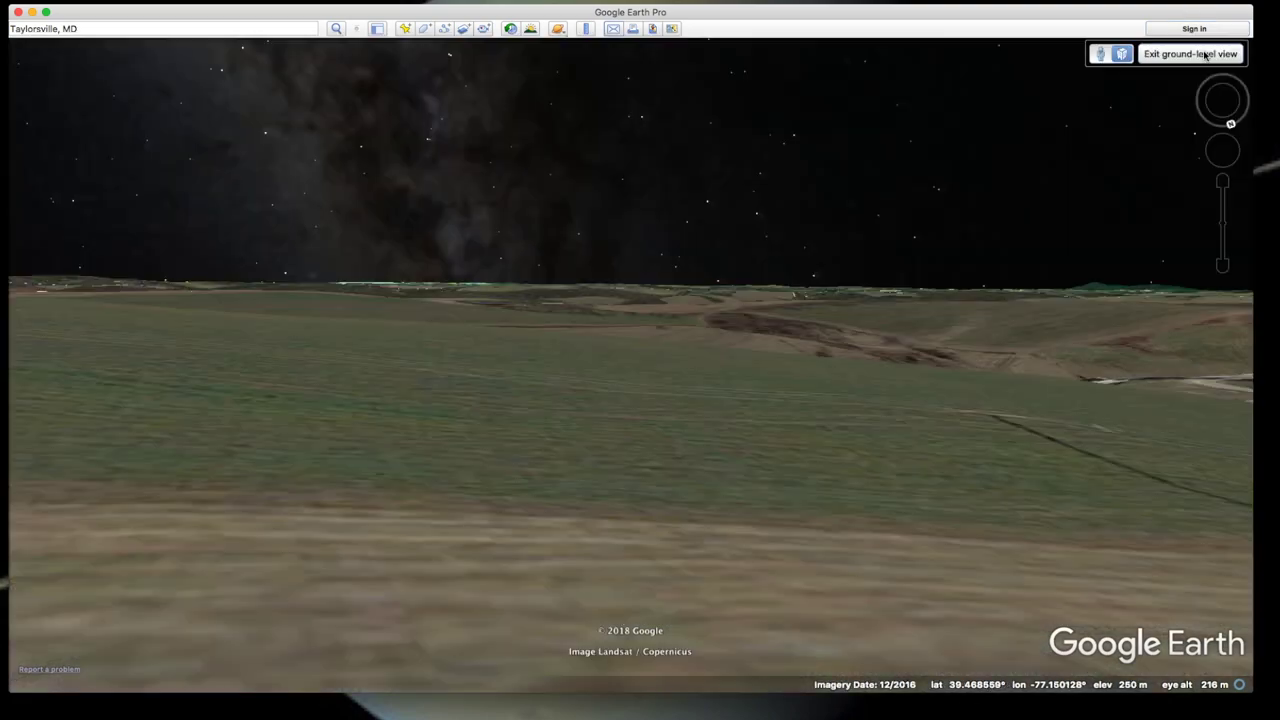
{"action": "scroll", "coordinate": [646, 414], "scroll_direction": "down", "scroll_amount": 5}
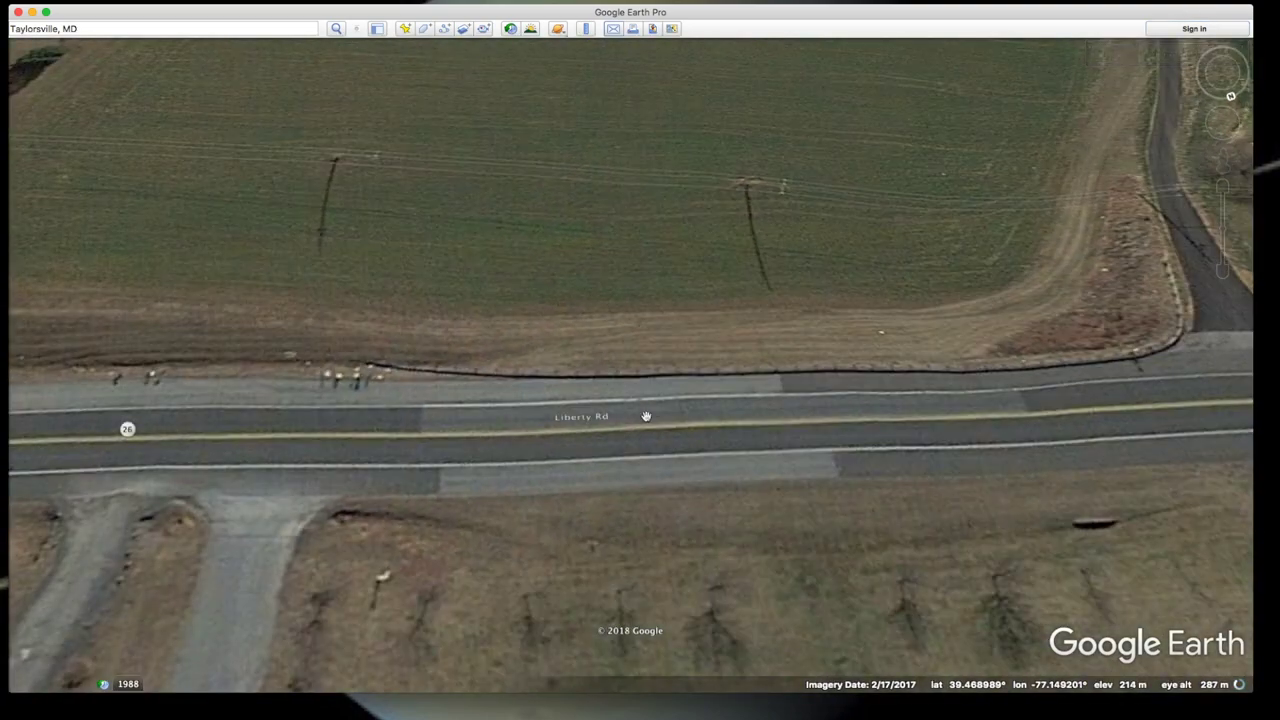
- Zoom out to about 721 m and open the Ruler, moving its window off the road
{"action": "scroll", "coordinate": [646, 414], "scroll_direction": "down", "scroll_amount": 3}
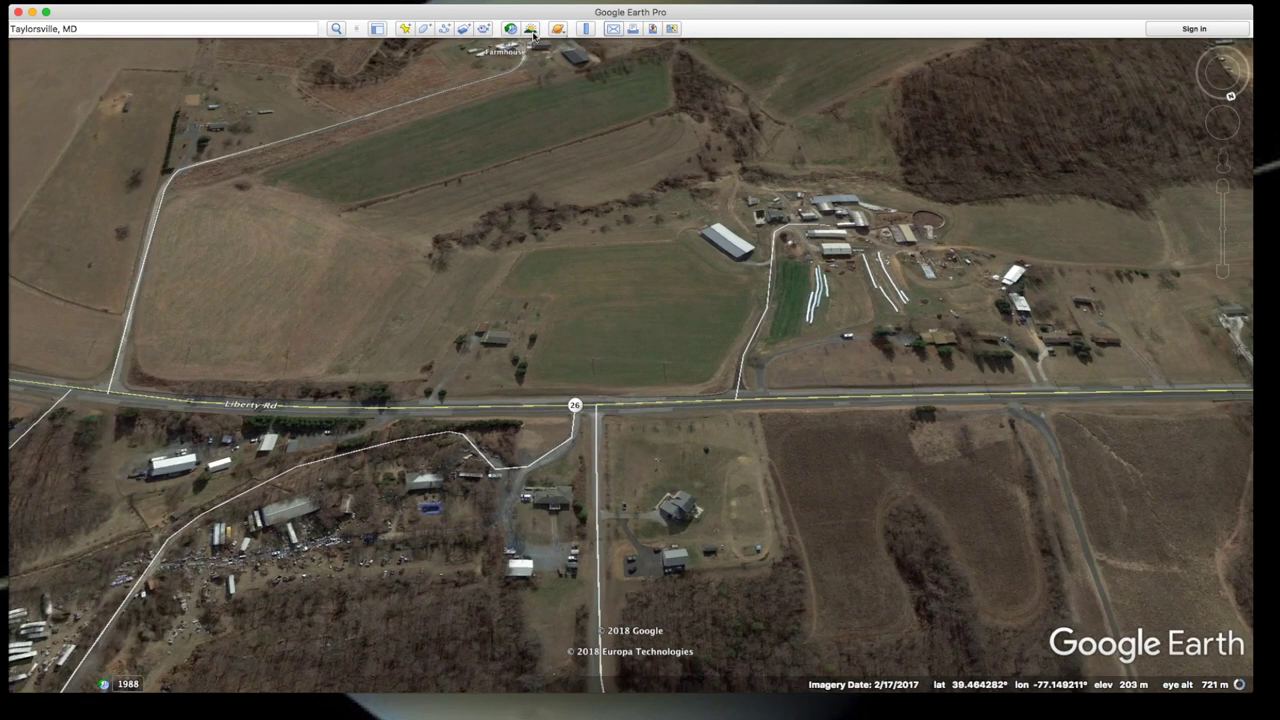
{"action": "left_click", "coordinate": [585, 28]}
{"action": "left_click_drag", "start_coordinate": [560, 262], "coordinate": [330, 252]}
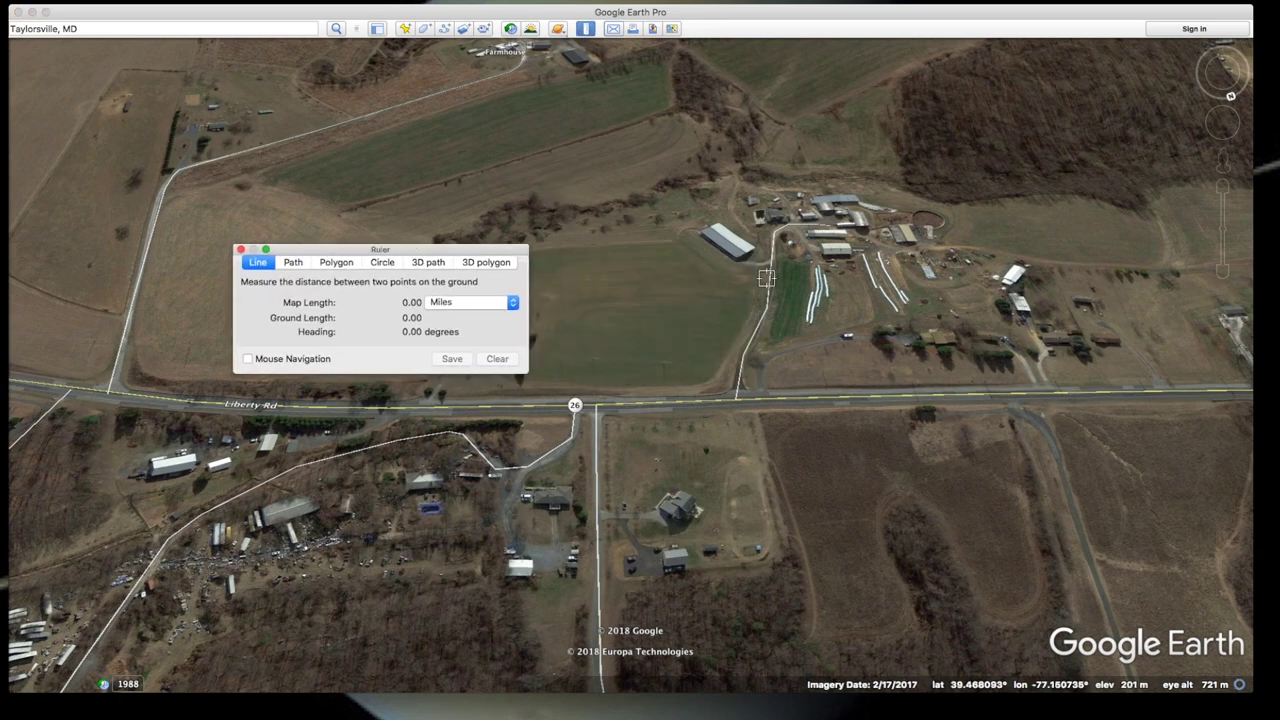
- Draw a 0.31-mile Ruler line north from the Liberty Rd intersection across the fields
{"action": "left_click", "coordinate": [600, 404]}
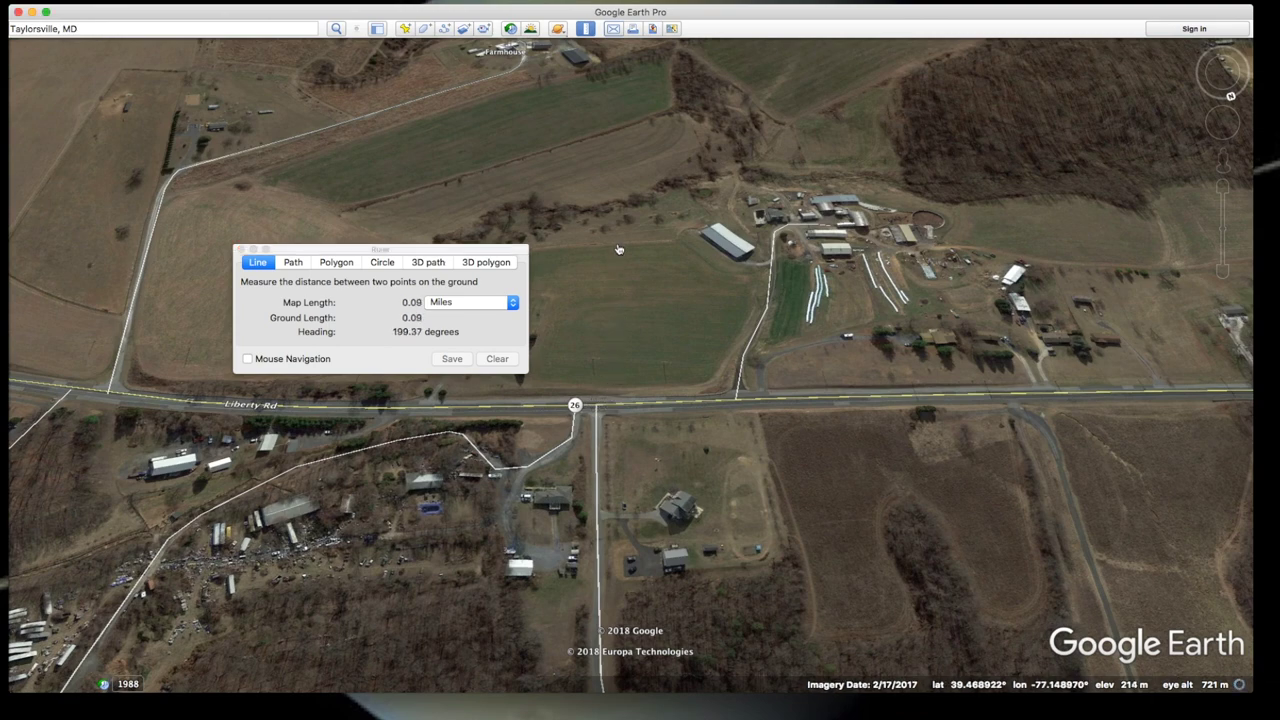
{"action": "left_click", "coordinate": [612, 176]}
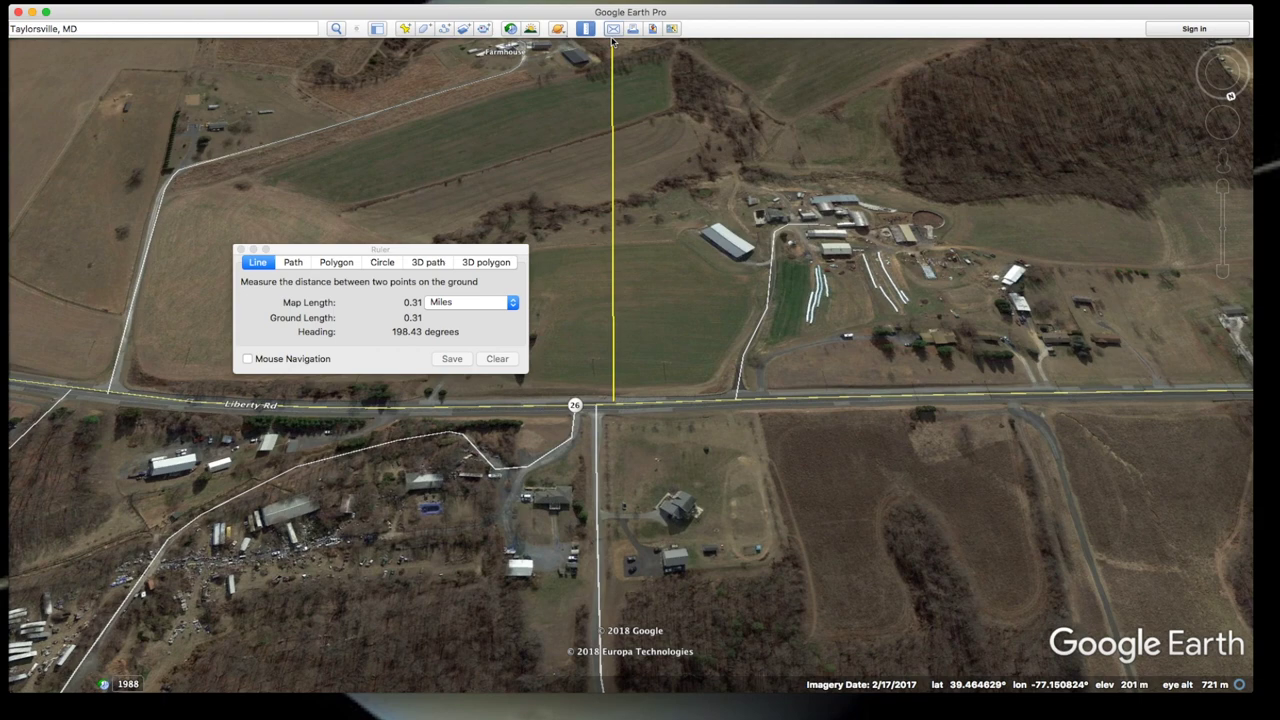
{"action": "left_click", "coordinate": [613, 40]}
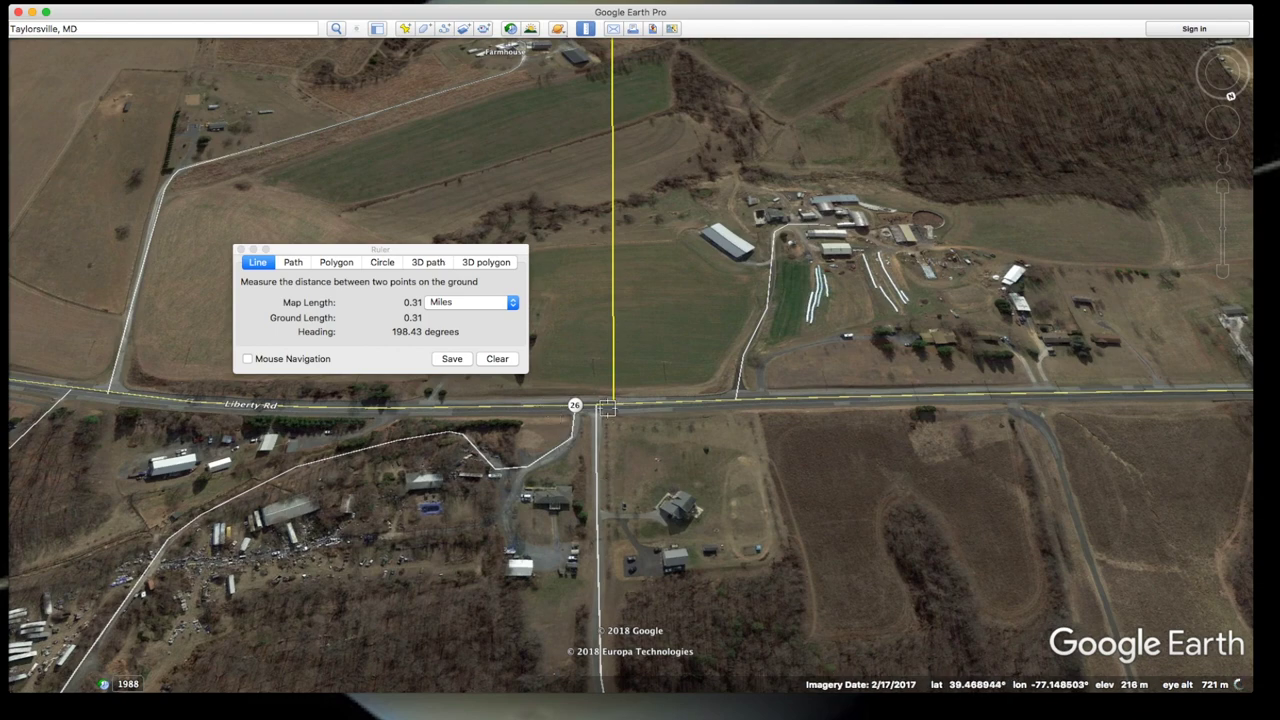
{"action": "left_click", "coordinate": [616, 403]}
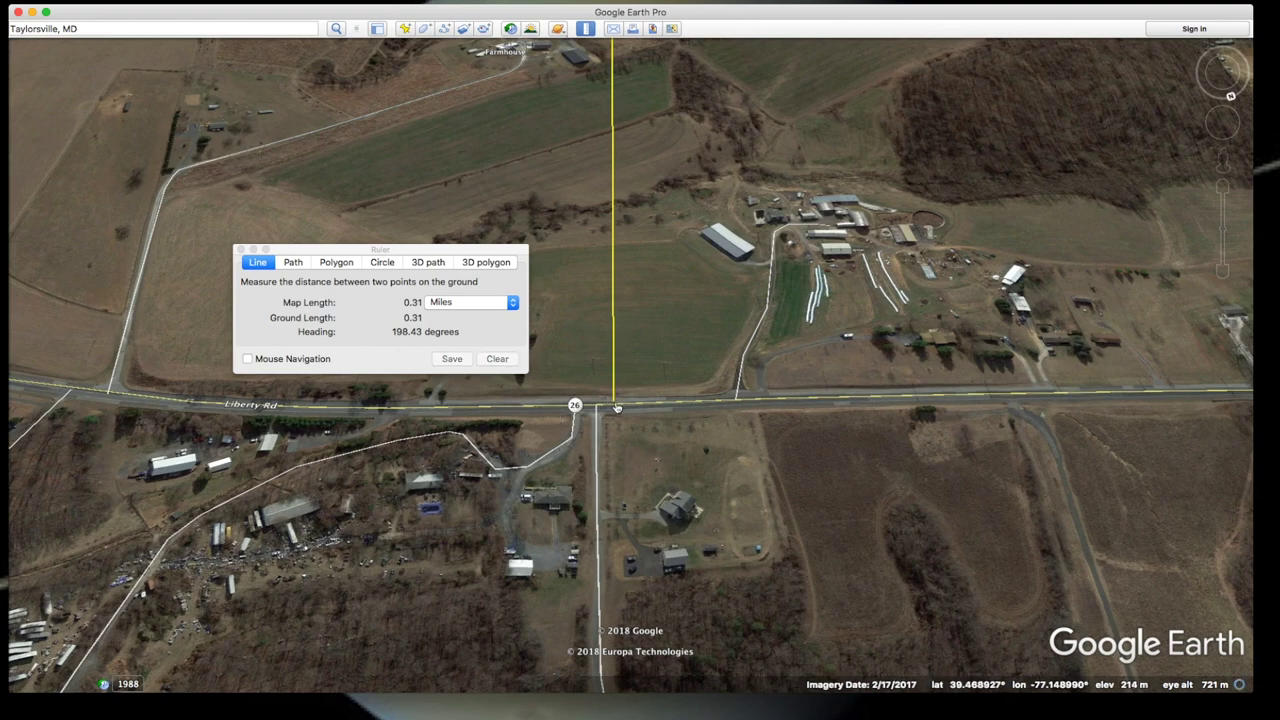